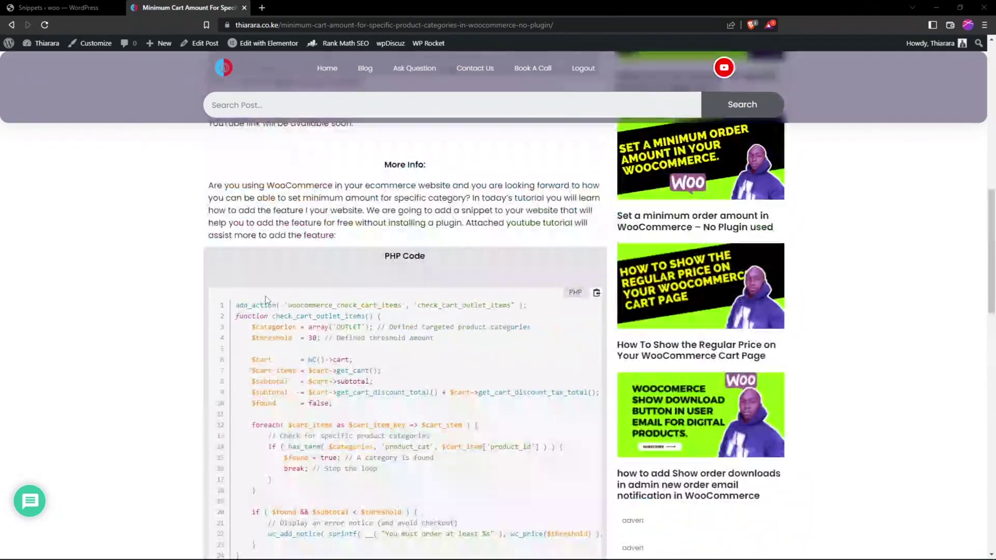
pyautogui.scroll(4, 266, 300)
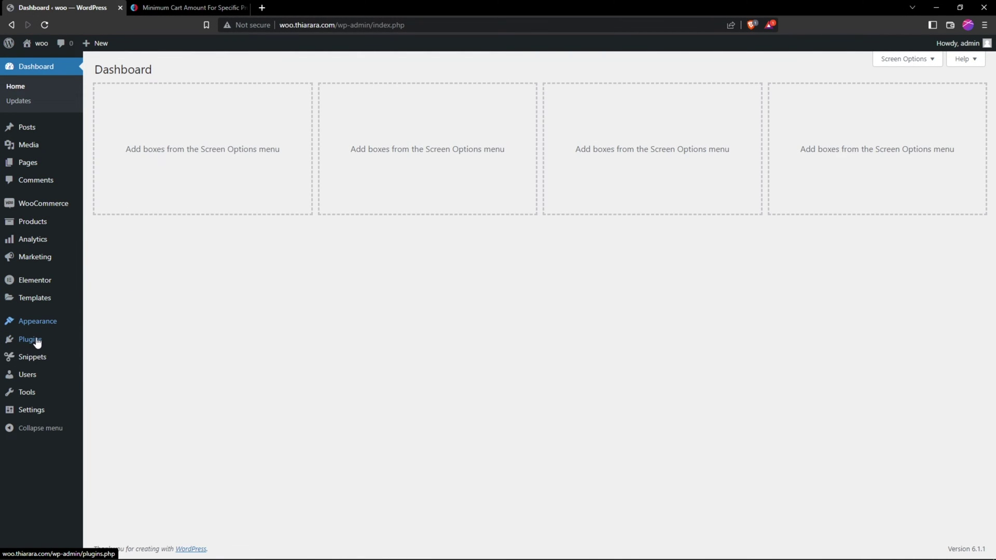
# Step: Scroll to the top and bring up the Plugins submenu in the WordPress admin sidebar
pyautogui.moveTo(37, 345)
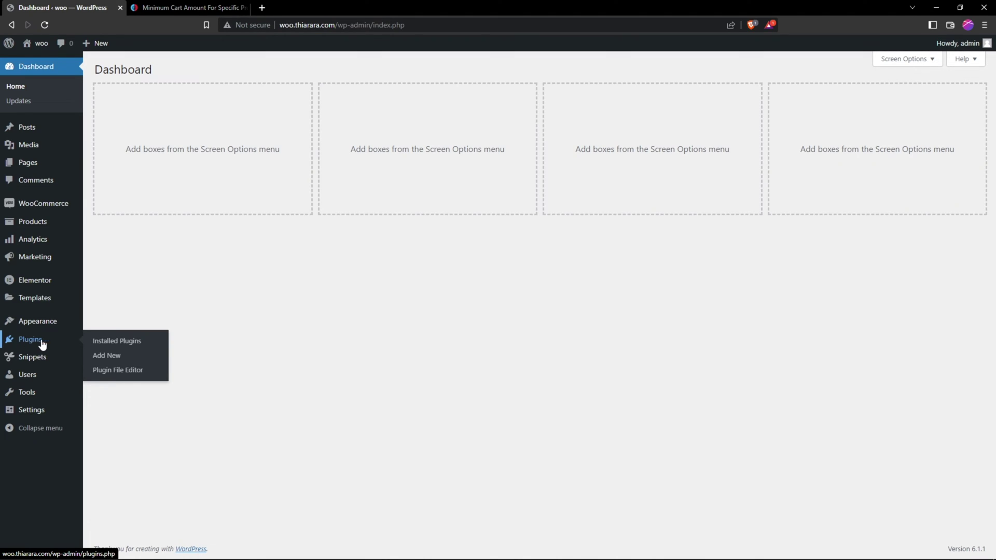
# Step: Open Add New Plugins and search the plugin directory for 'code'
pyautogui.click(110, 359)
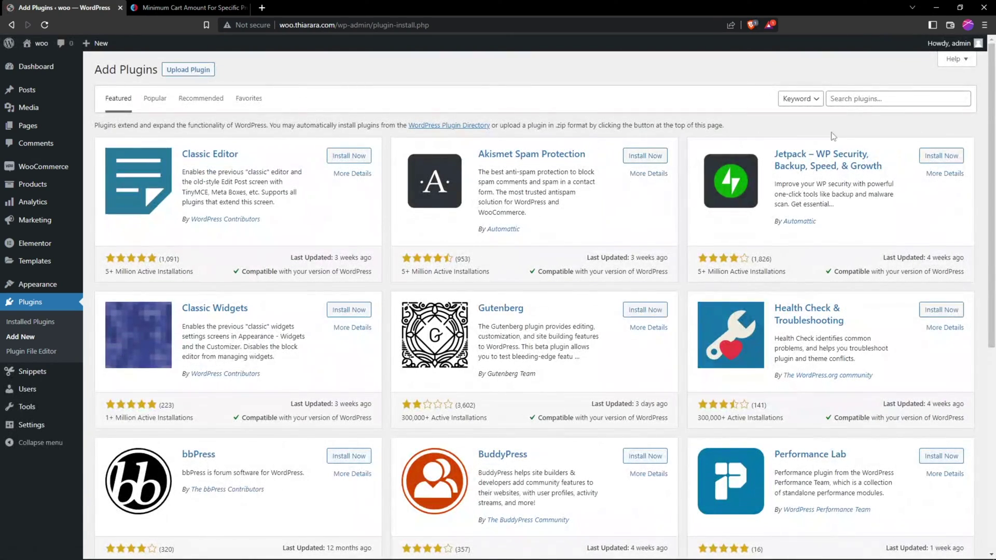
pyautogui.click(866, 100)
pyautogui.write('code')
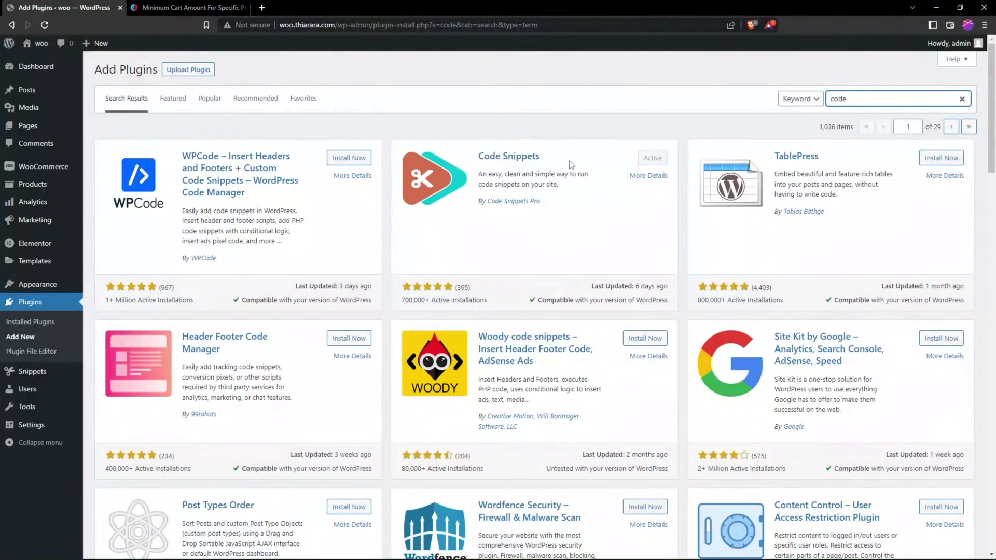
# Step: Check the Code Snippets result by Code Snippets Pro, which shows as already Active
pyautogui.moveTo(561, 156); pyautogui.dragTo(476, 156)
pyautogui.moveTo(542, 208); pyautogui.dragTo(485, 208)
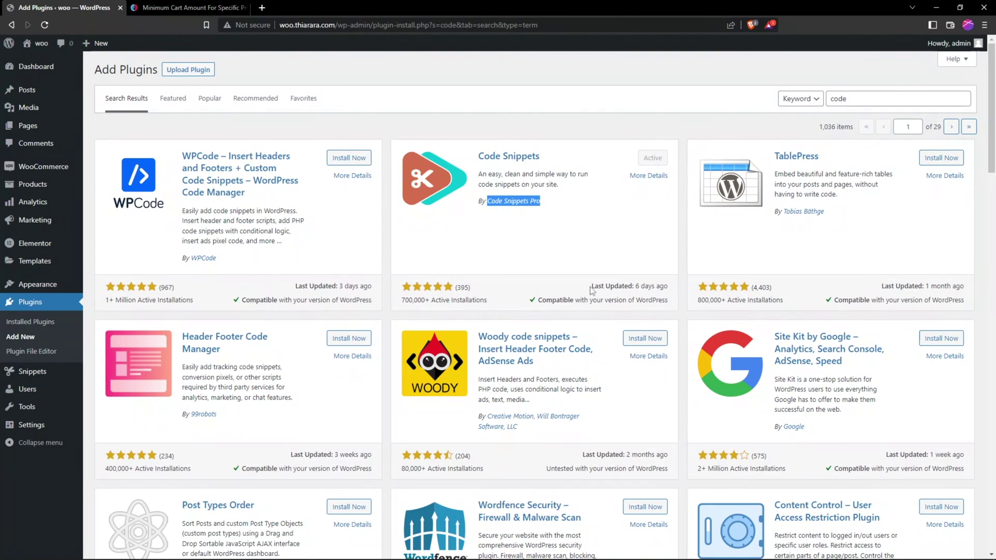
pyautogui.click(492, 295)
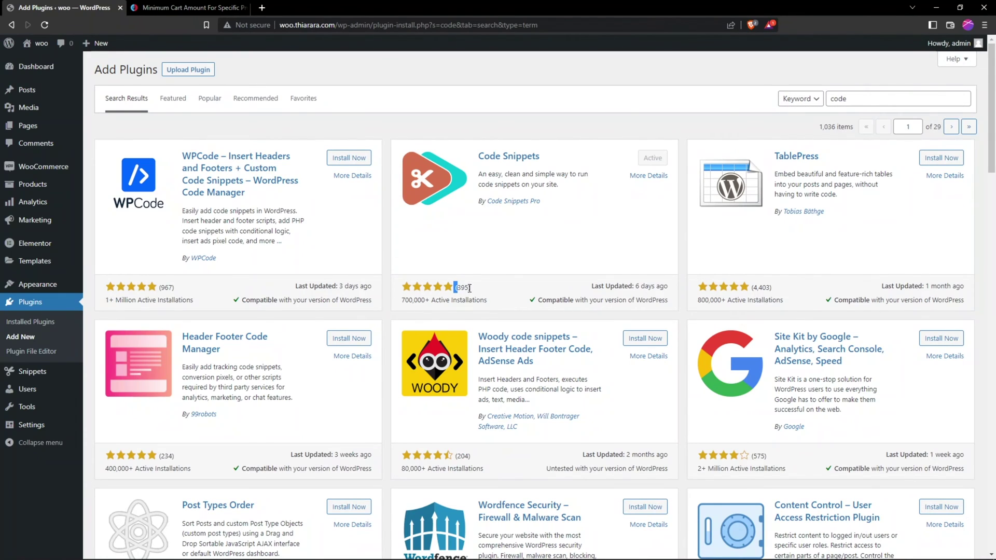
pyautogui.click(506, 268)
# Step: Open the Snippets > Add New form
pyautogui.moveTo(37, 70)
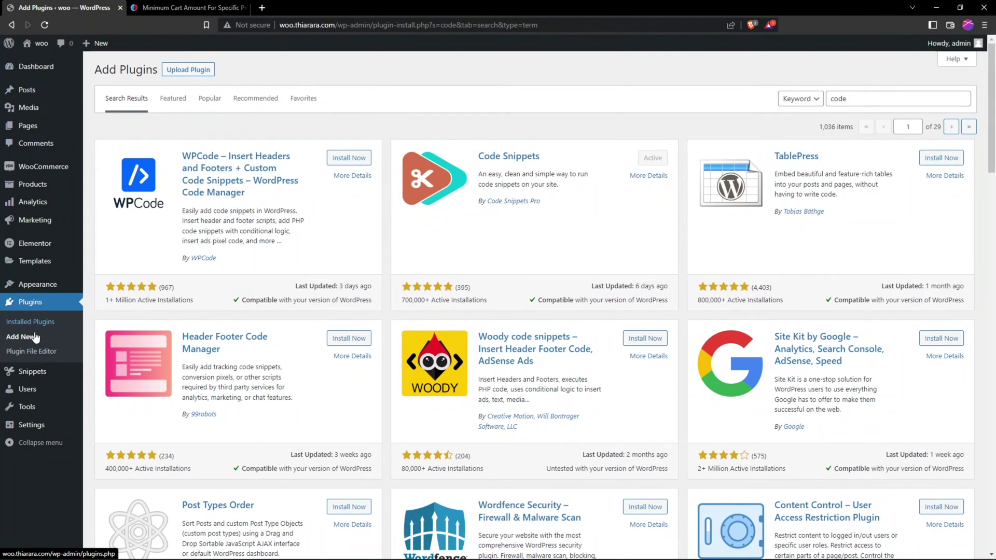
pyautogui.moveTo(33, 379)
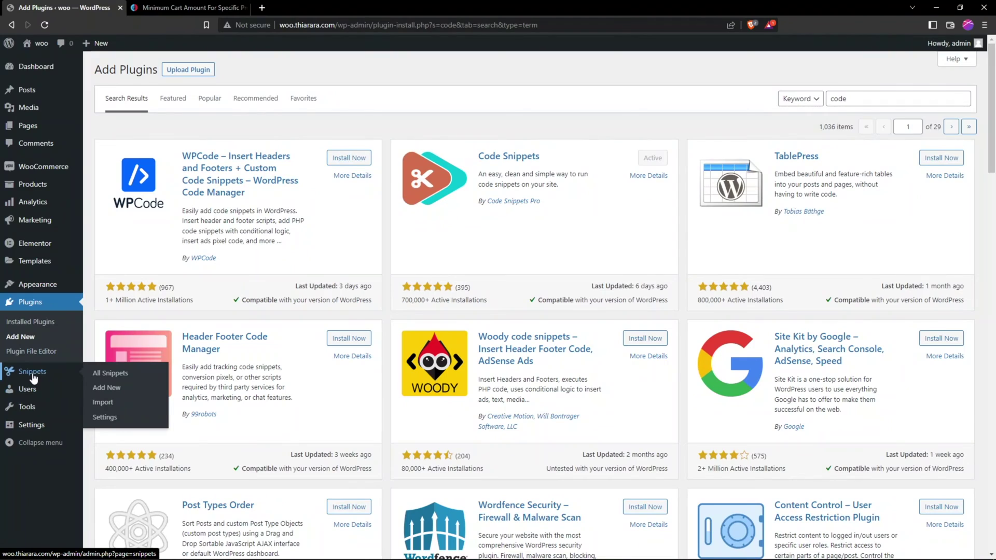
pyautogui.click(110, 390)
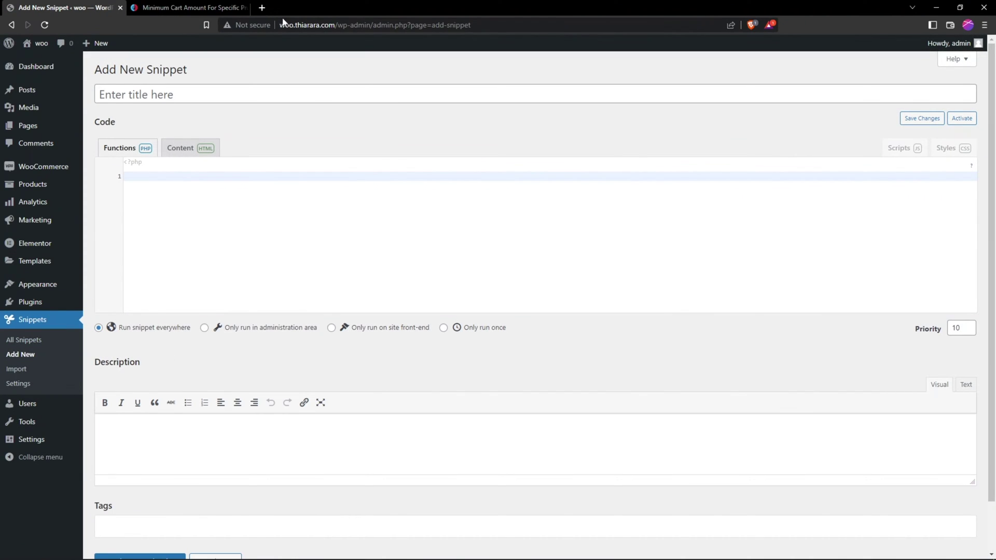
# Step: Title the snippet 'Minimum cart amount for specific product categories.' using the blog post title
pyautogui.click(183, 6)
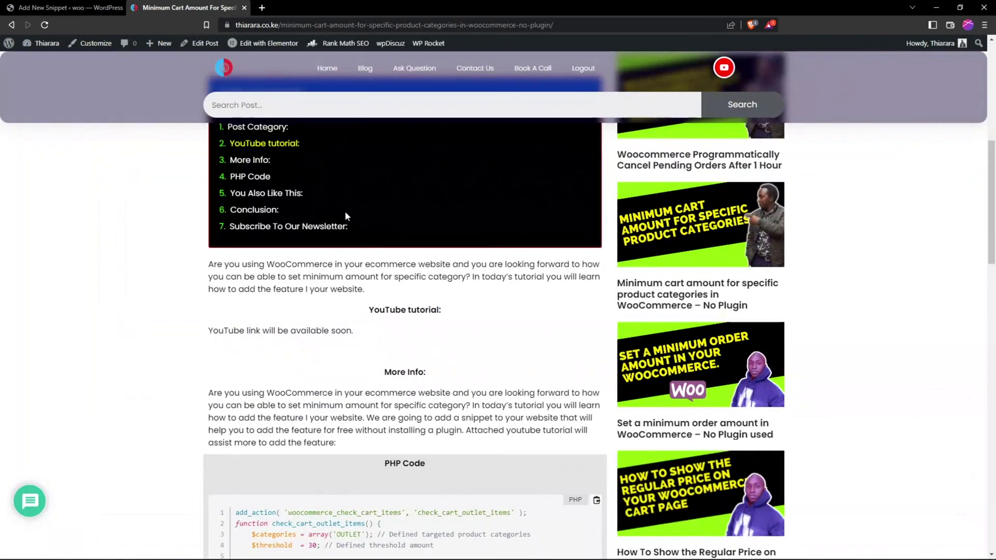
pyautogui.scroll(10, 362, 220)
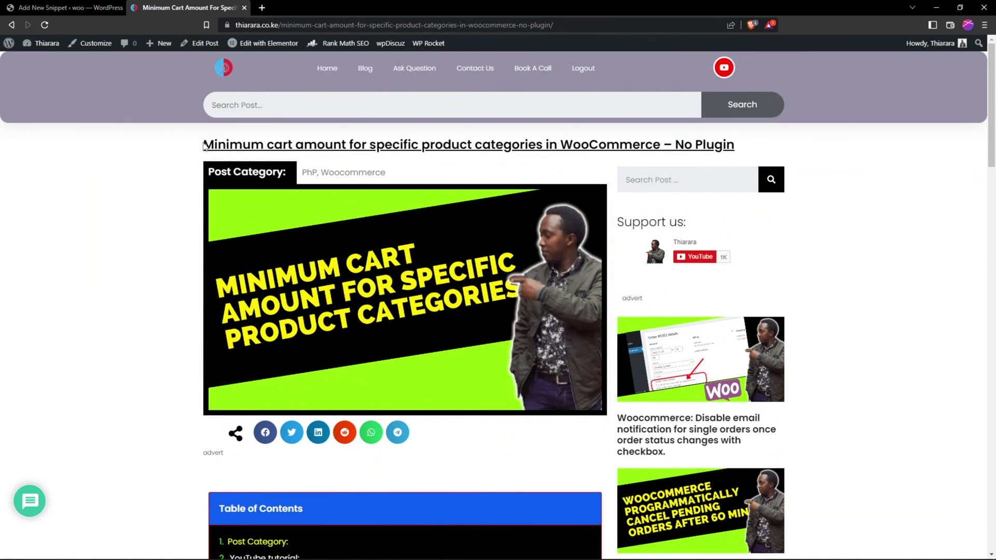
pyautogui.moveTo(204, 146); pyautogui.dragTo(544, 147)
pyautogui.hotkey('ctrl', 'c')
pyautogui.click(52, 8)
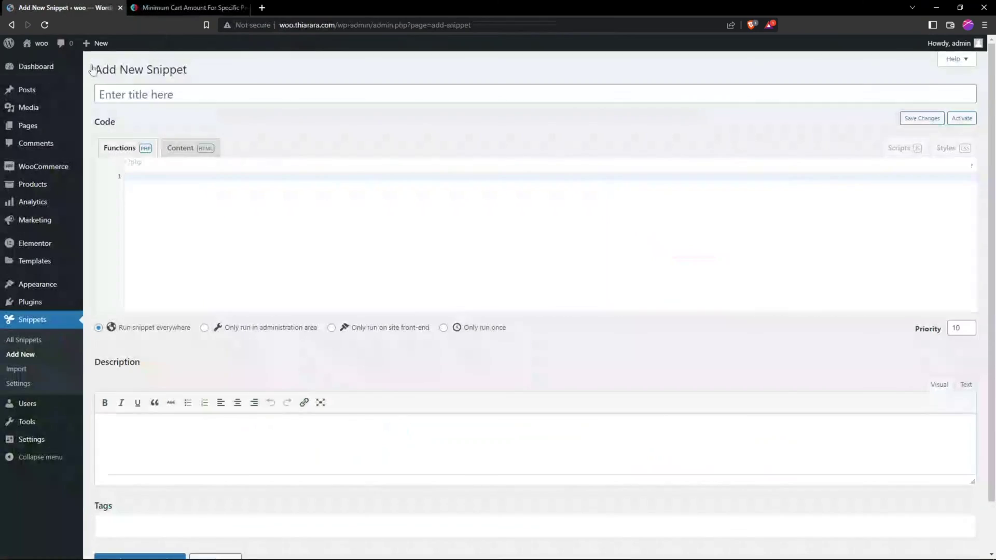
pyautogui.click(147, 96)
pyautogui.rightClick(145, 95)
pyautogui.click(170, 174)
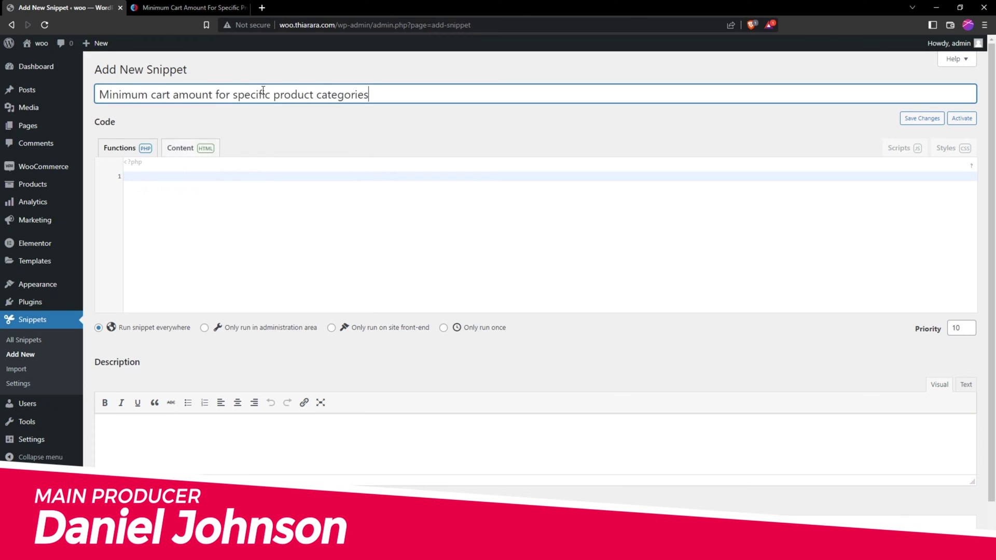
pyautogui.write('.')
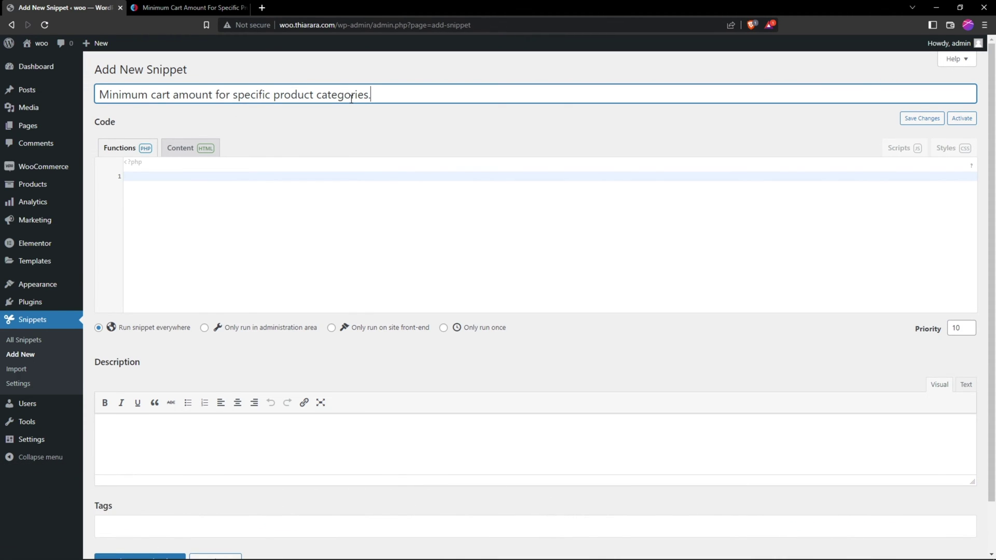
pyautogui.click(225, 174)
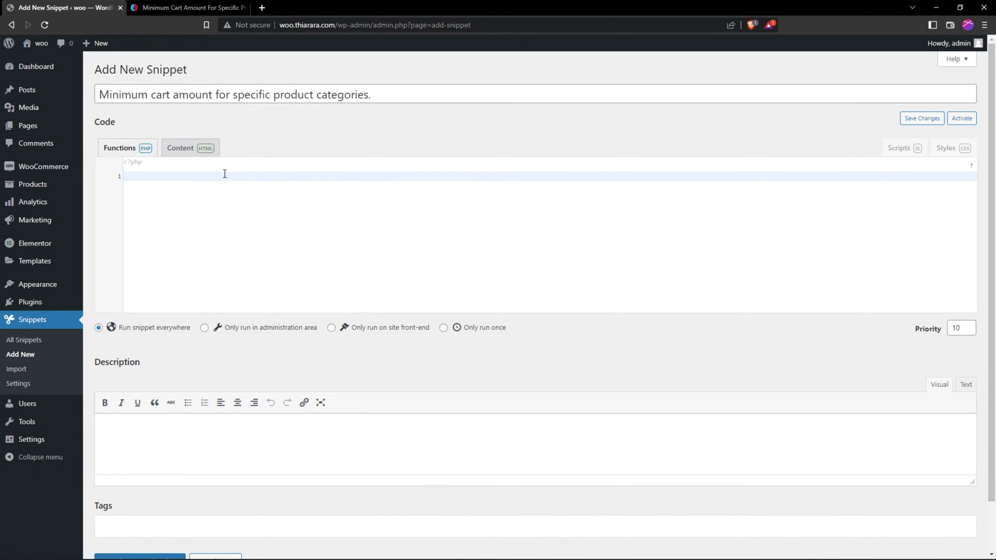
# Step: Copy the tutorial's 24-line PHP code block and paste it into the snippet's code area
pyautogui.click(195, 7)
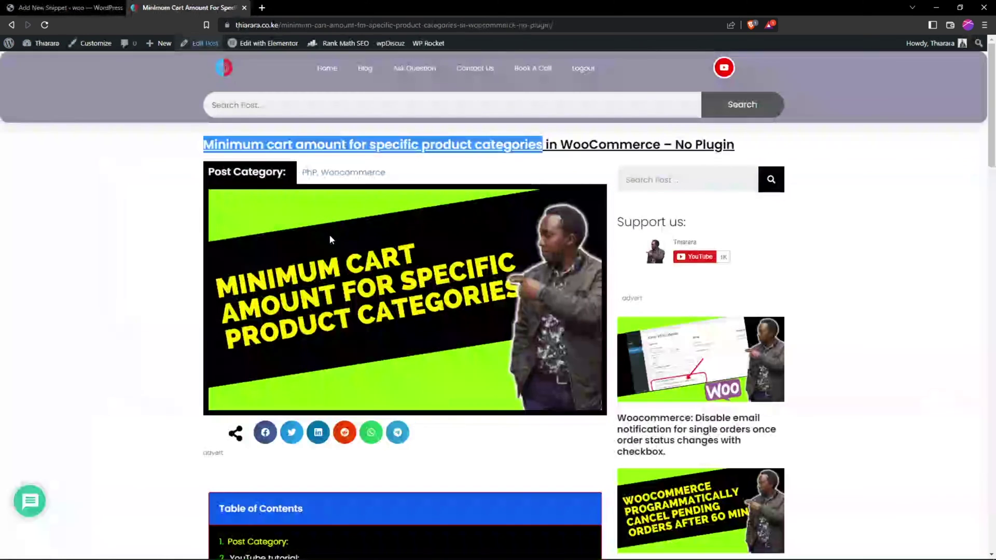
pyautogui.scroll(-7, 337, 249)
pyautogui.scroll(-5, 352, 272)
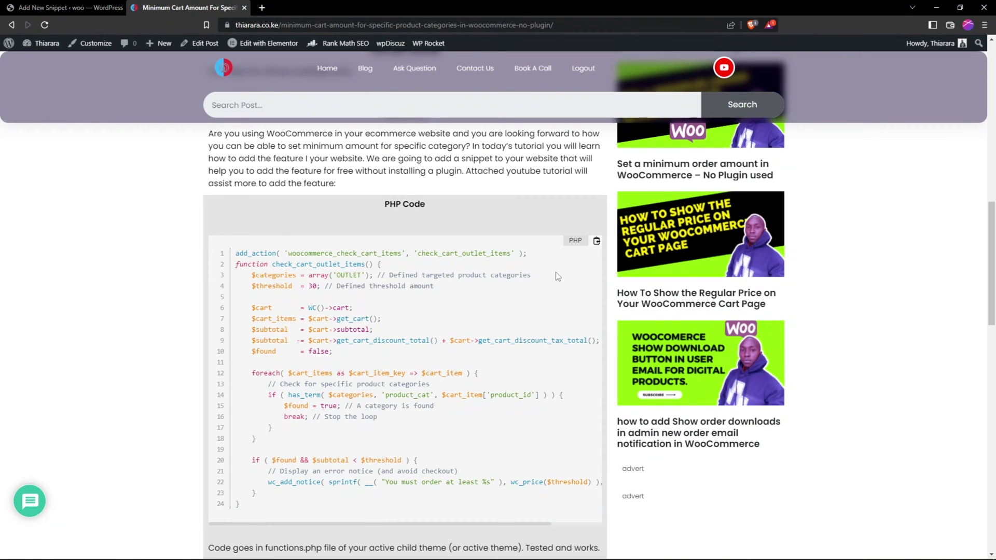
pyautogui.click(596, 241)
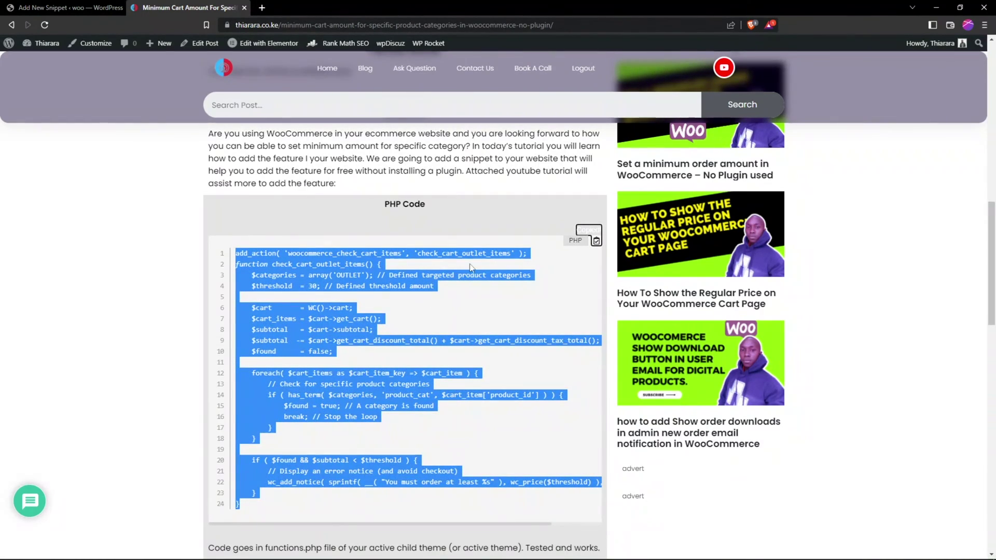
pyautogui.click(64, 7)
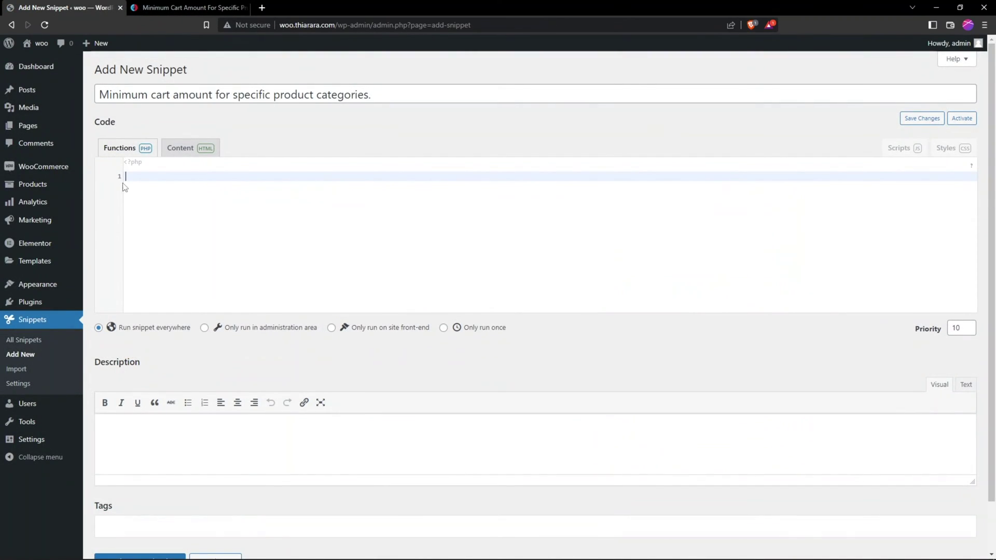
pyautogui.rightClick(136, 178)
pyautogui.click(165, 254)
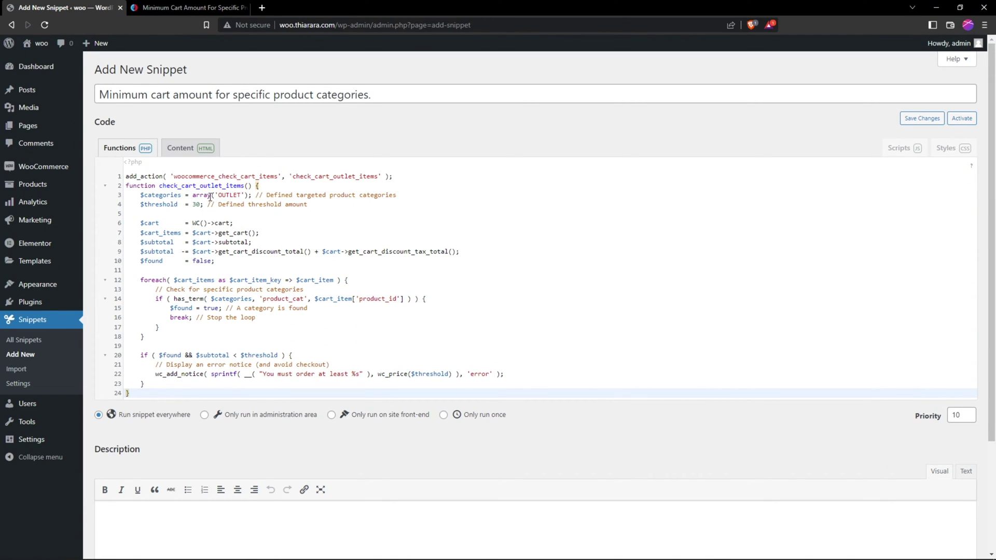
# Step: Review the OUTLET category and 30 threshold in the code, then save the snippet
pyautogui.moveTo(241, 194); pyautogui.dragTo(228, 195)
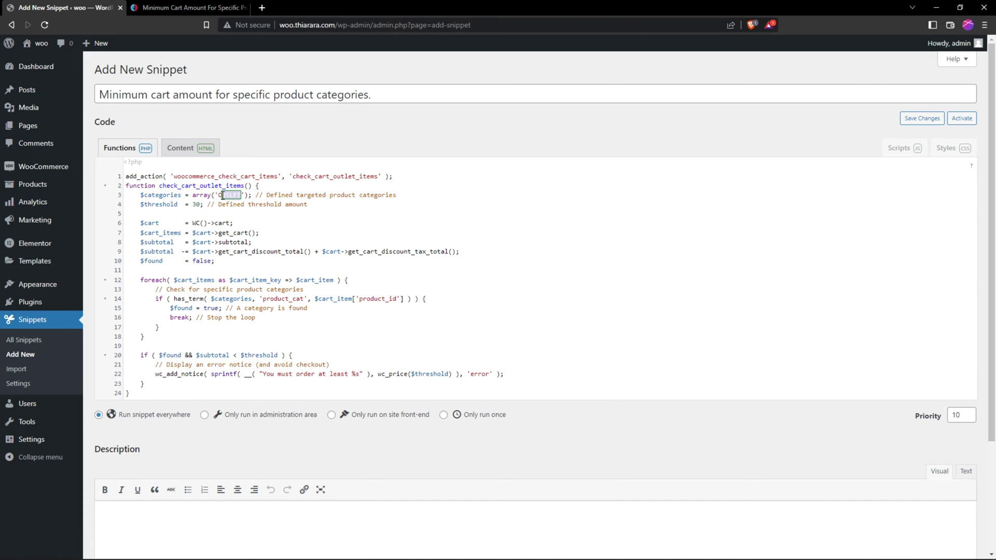
pyautogui.click(272, 223)
pyautogui.moveTo(241, 195); pyautogui.dragTo(222, 195)
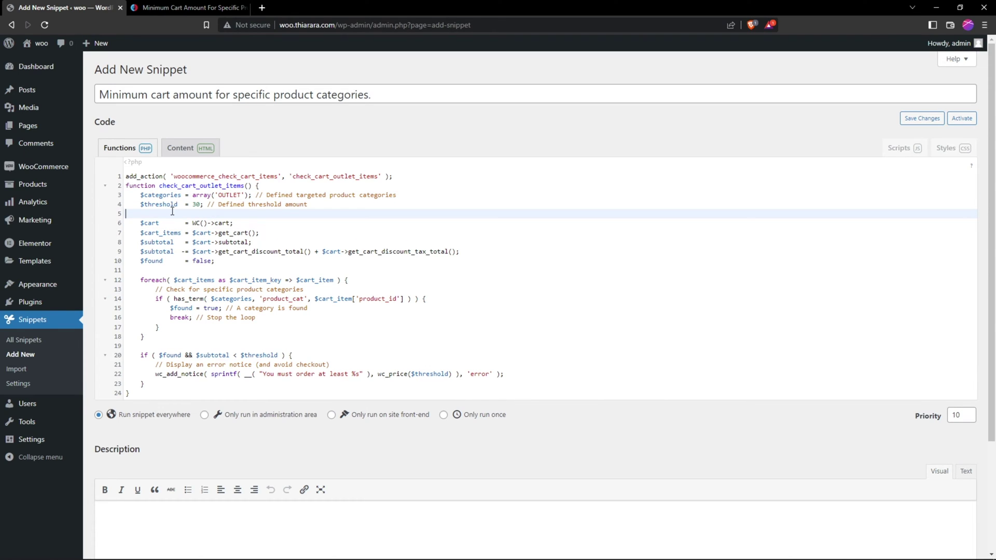
pyautogui.doubleClick(195, 205)
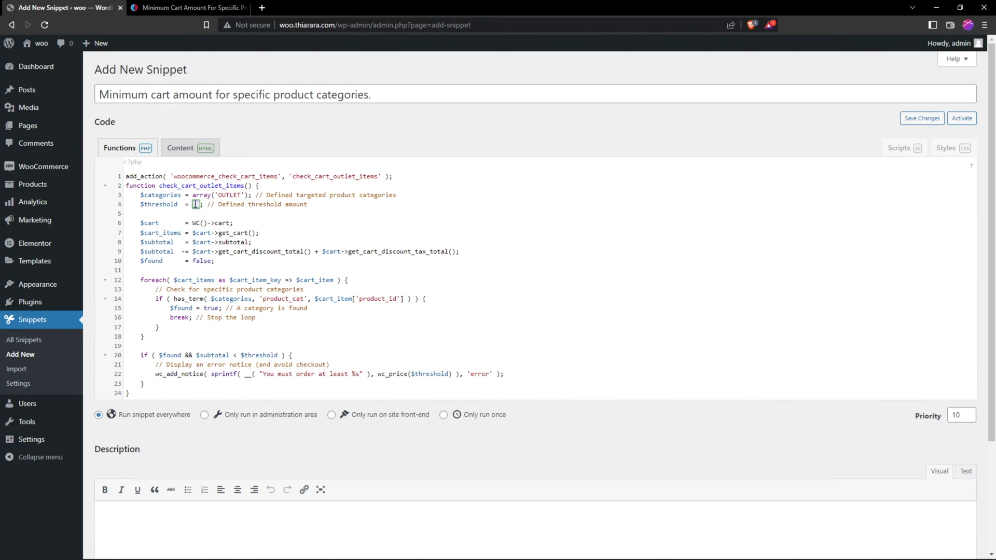
pyautogui.click(922, 119)
# Step: Open the storefront in a new tab via Visit Site and switch to it
pyautogui.rightClick(46, 44)
pyautogui.press('Escape')
pyautogui.middleClick(67, 56)
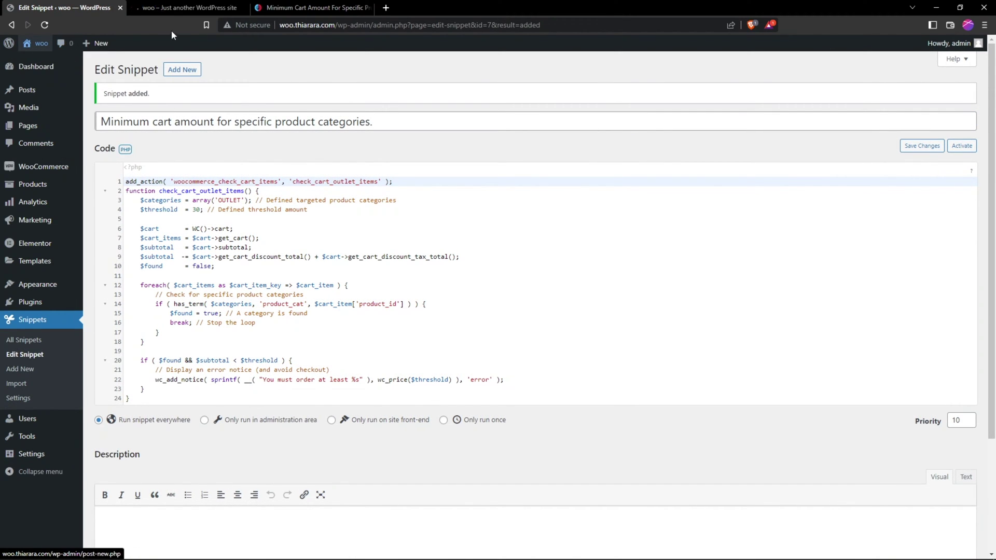
pyautogui.click(197, 7)
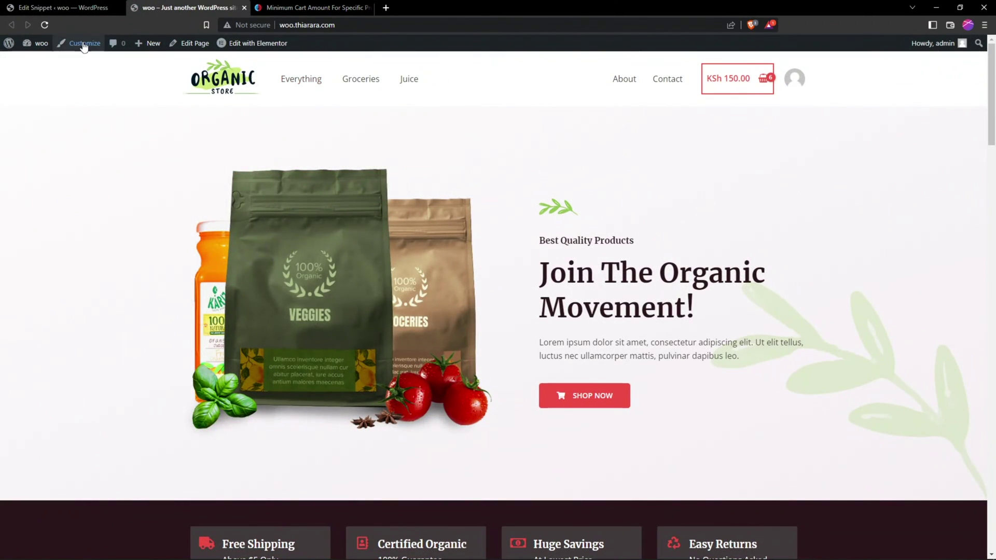
# Step: Go to the Dashboard, then the Products > Categories page
pyautogui.moveTo(41, 44)
pyautogui.click(38, 63)
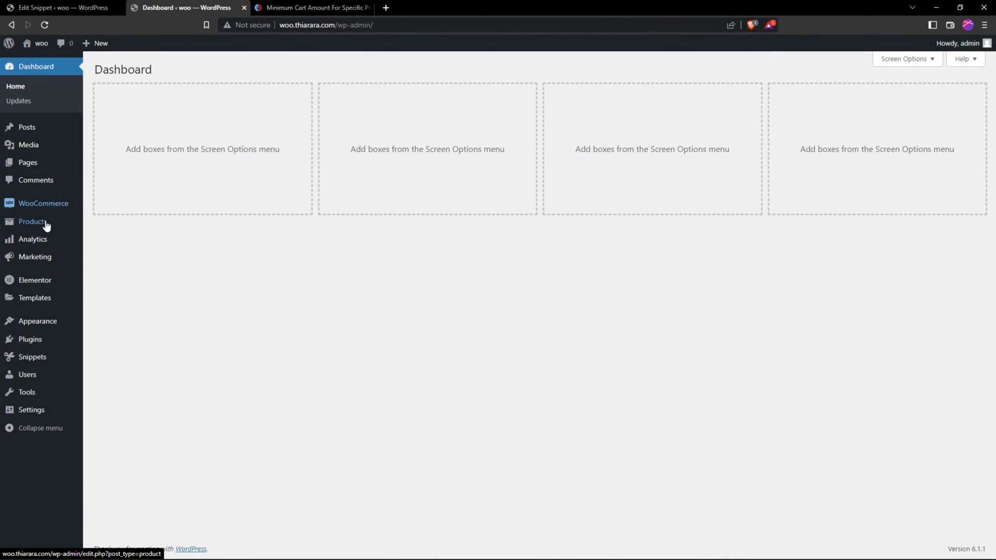
pyautogui.moveTo(44, 208)
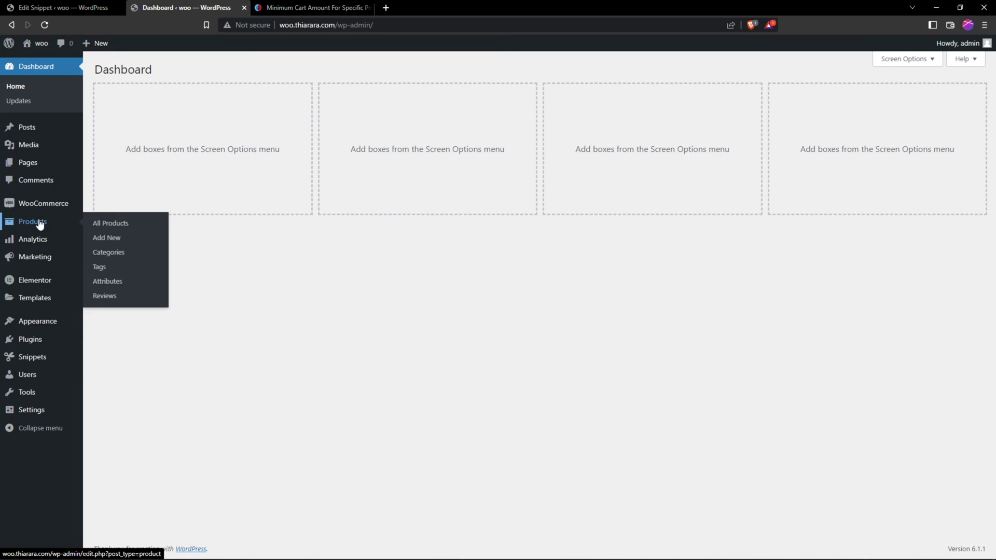
pyautogui.click(126, 258)
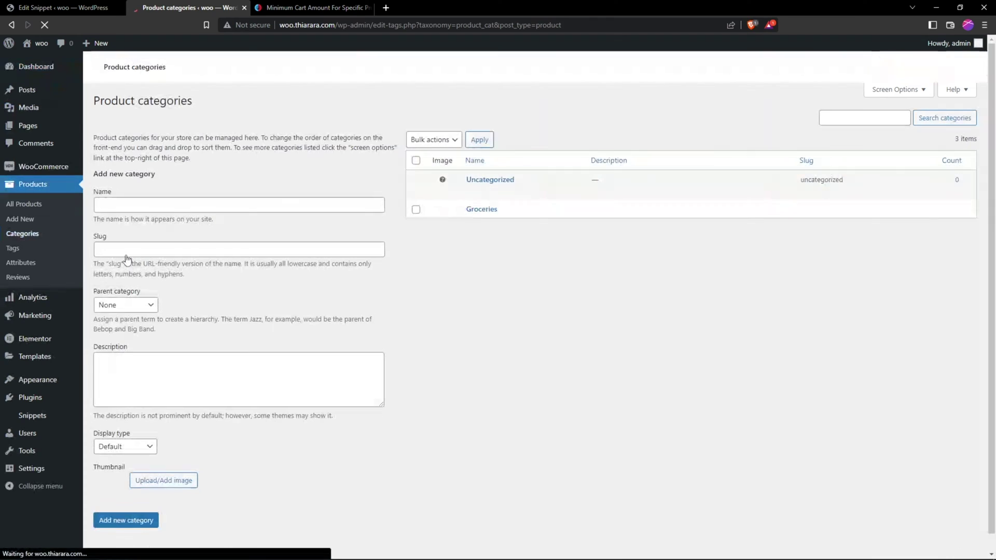
# Step: Copy the Groceries category name from the categories list
pyautogui.moveTo(503, 220)
pyautogui.moveTo(503, 209); pyautogui.dragTo(469, 213)
pyautogui.rightClick(469, 213)
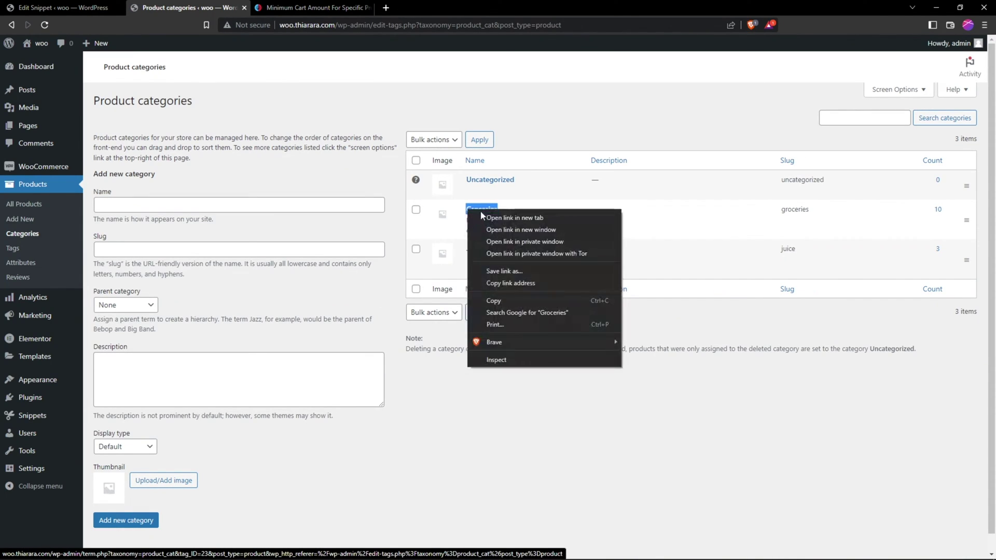
pyautogui.click(496, 299)
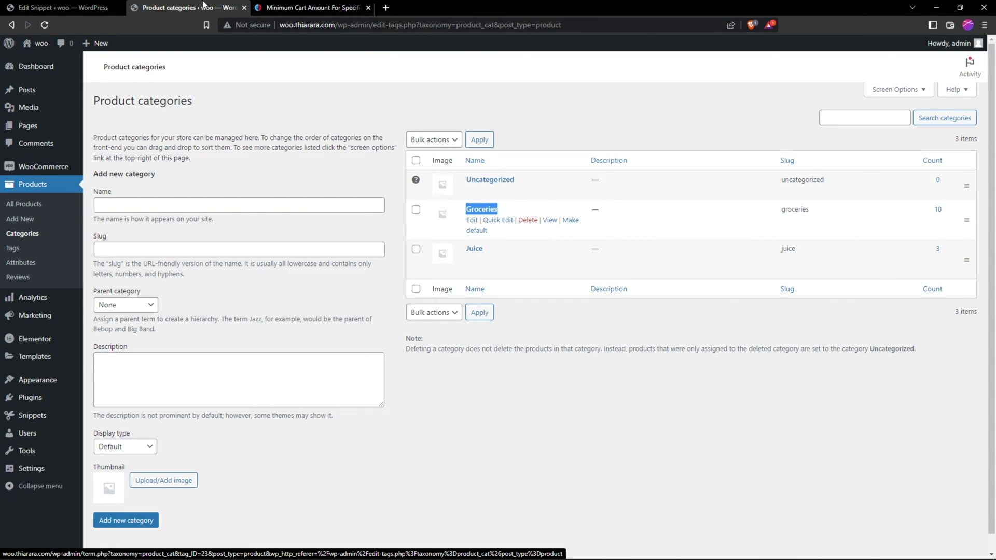
# Step: Replace OUTLET with Groceries on line 3 of the snippet code
pyautogui.click(63, 7)
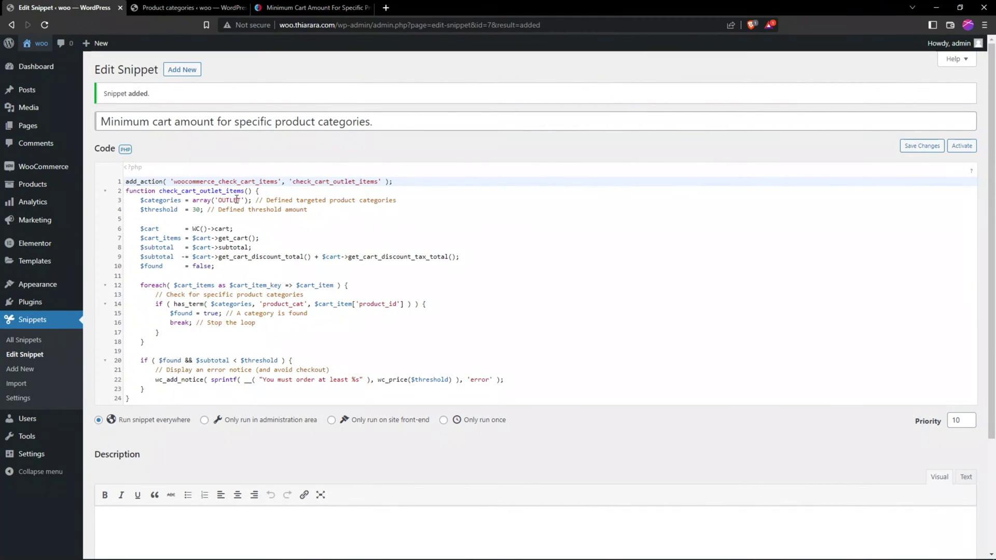
pyautogui.moveTo(242, 200); pyautogui.dragTo(220, 201)
pyautogui.rightClick(220, 200)
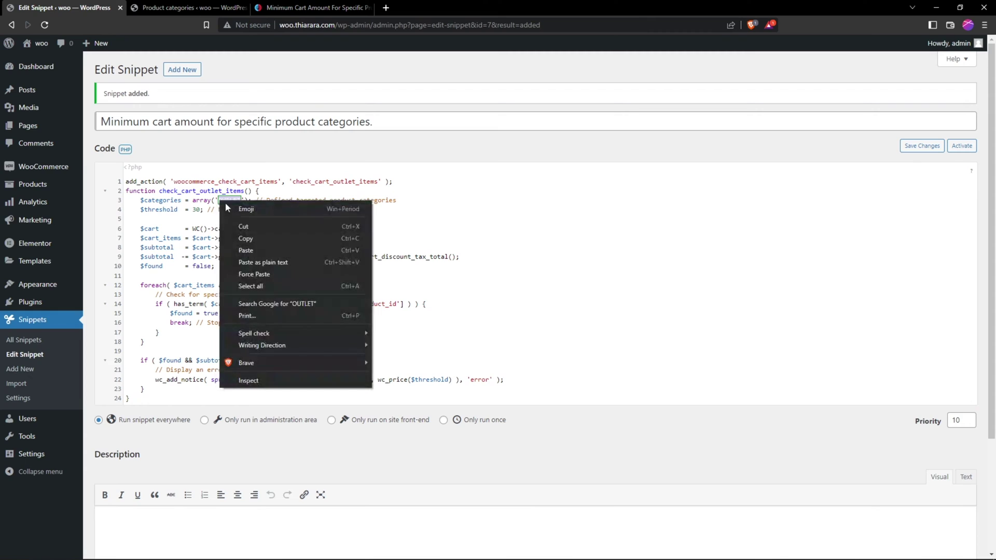
pyautogui.click(245, 249)
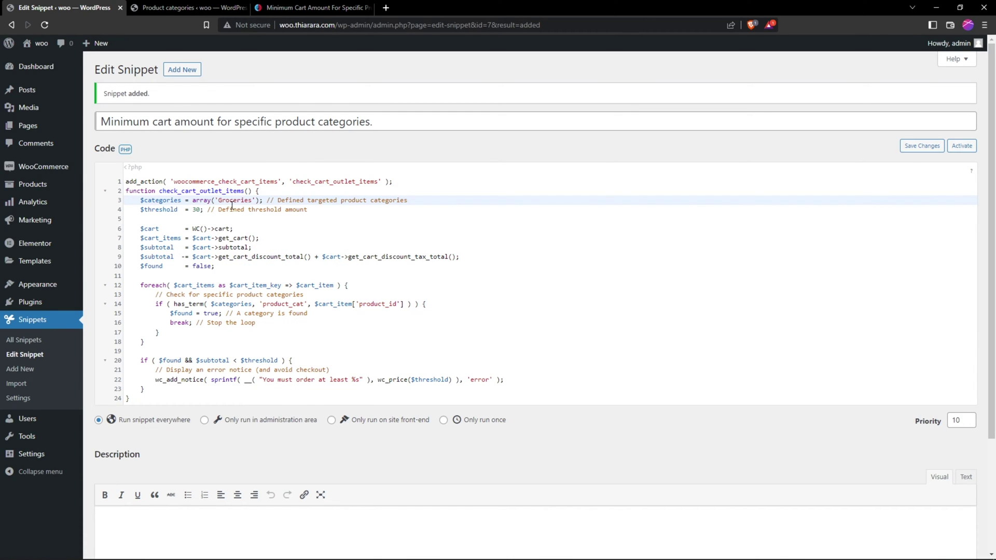
# Step: Keep the 30 threshold, save and activate the snippet, then open the Groceries category editor
pyautogui.doubleClick(195, 210)
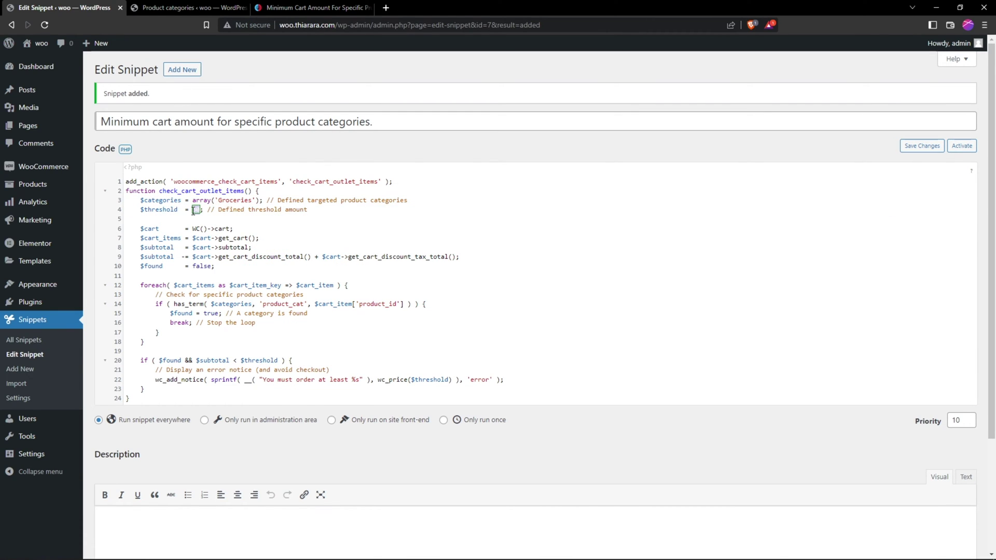
pyautogui.click(293, 222)
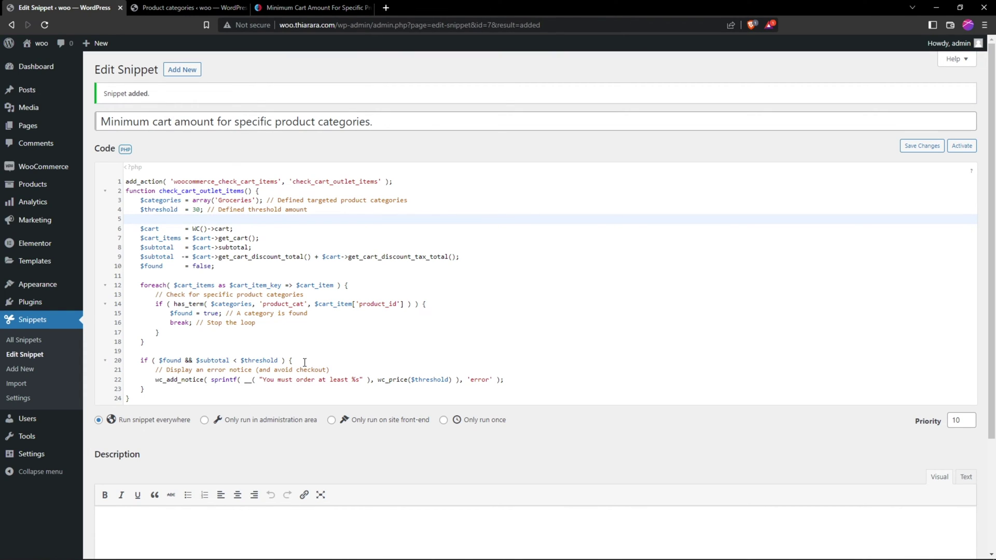
pyautogui.click(926, 146)
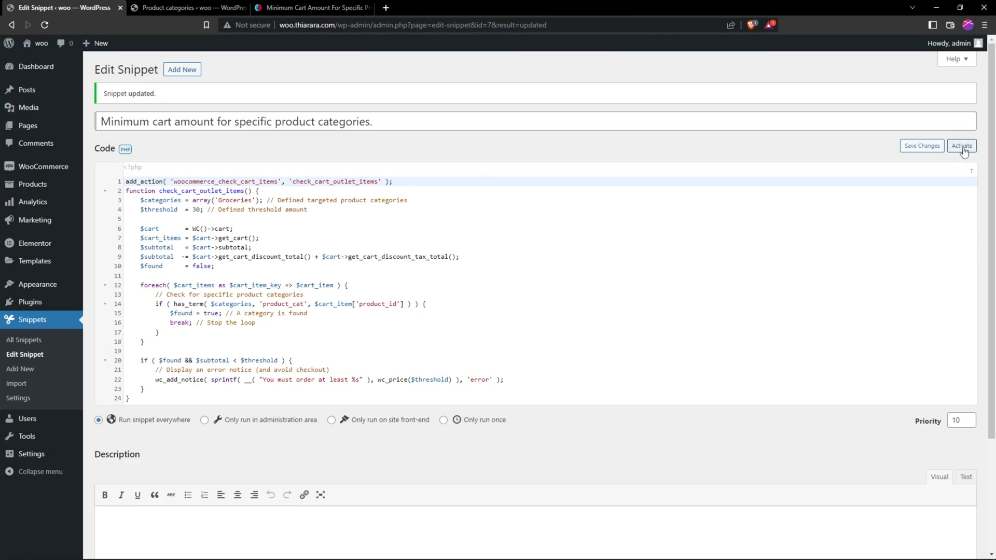
pyautogui.click(962, 146)
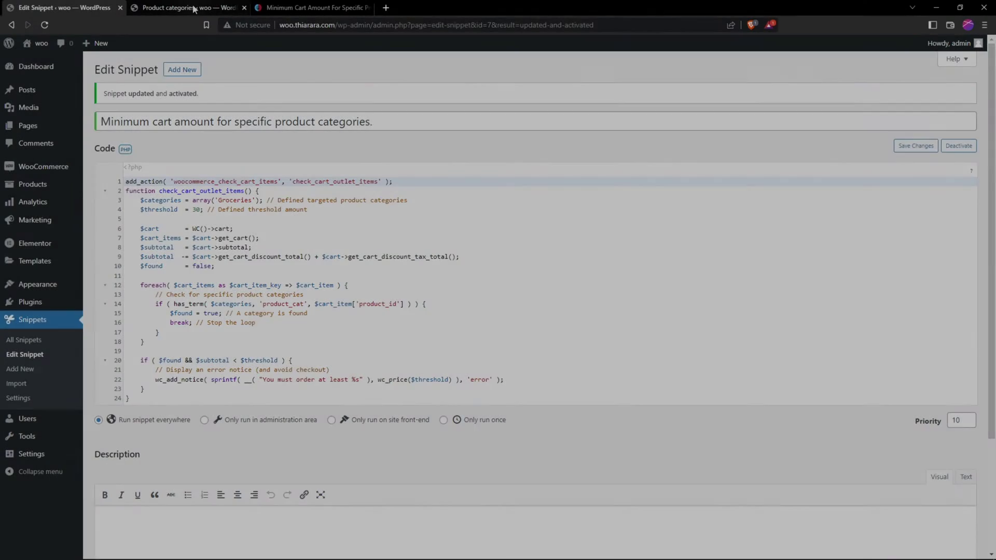
pyautogui.click(194, 9)
pyautogui.doubleClick(488, 213)
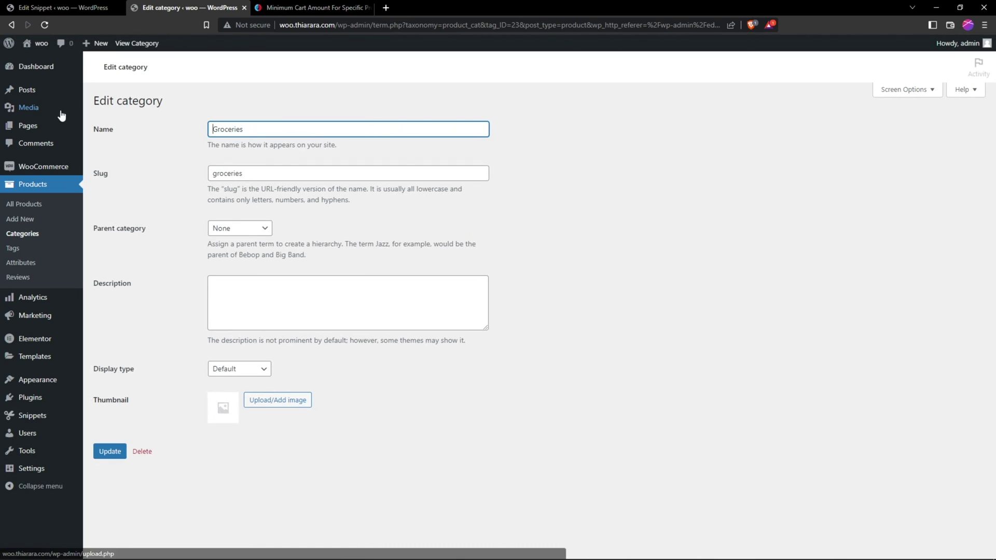
# Step: Add a Hand Sanitizer, then remove every item so the cart is empty
pyautogui.moveTo(31, 68)
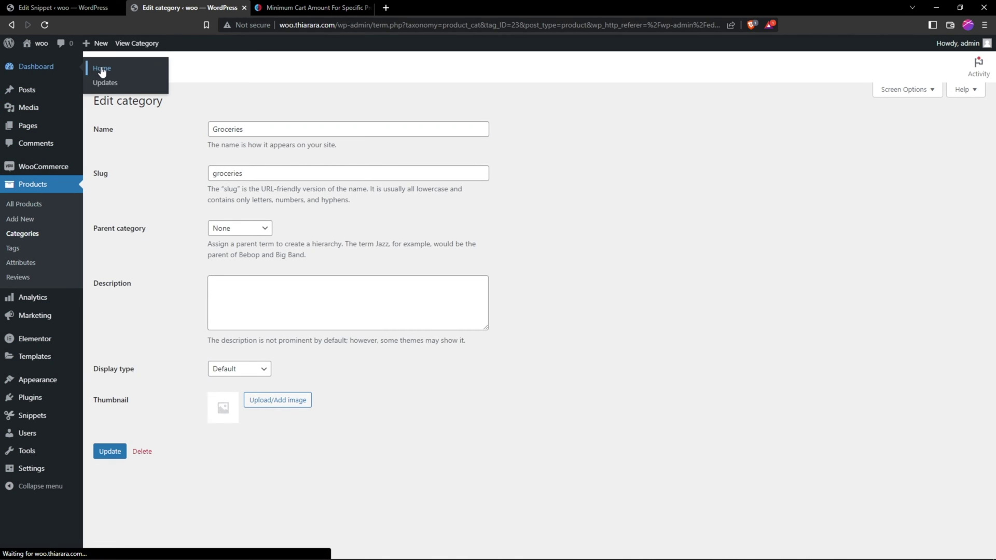
pyautogui.scroll(-10, 478, 285)
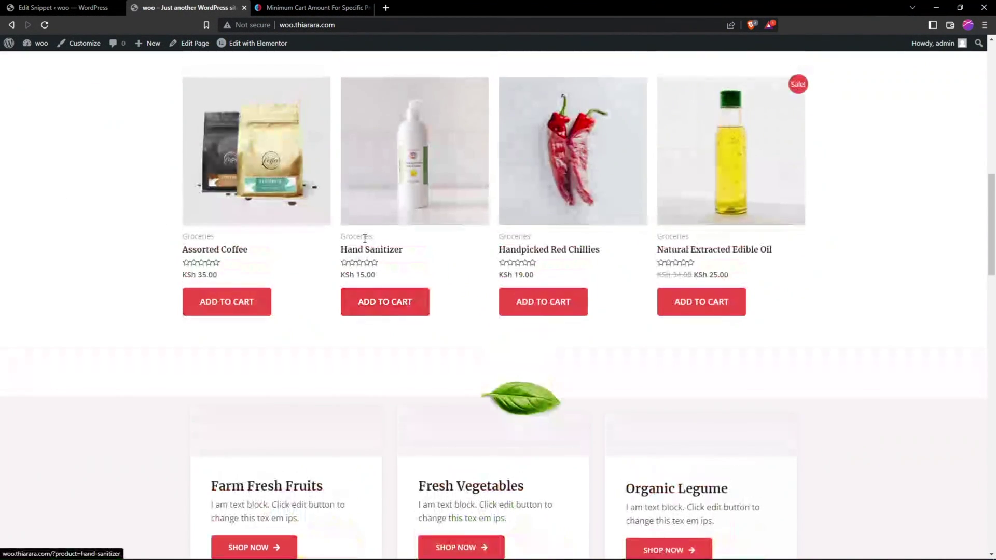
pyautogui.click(382, 308)
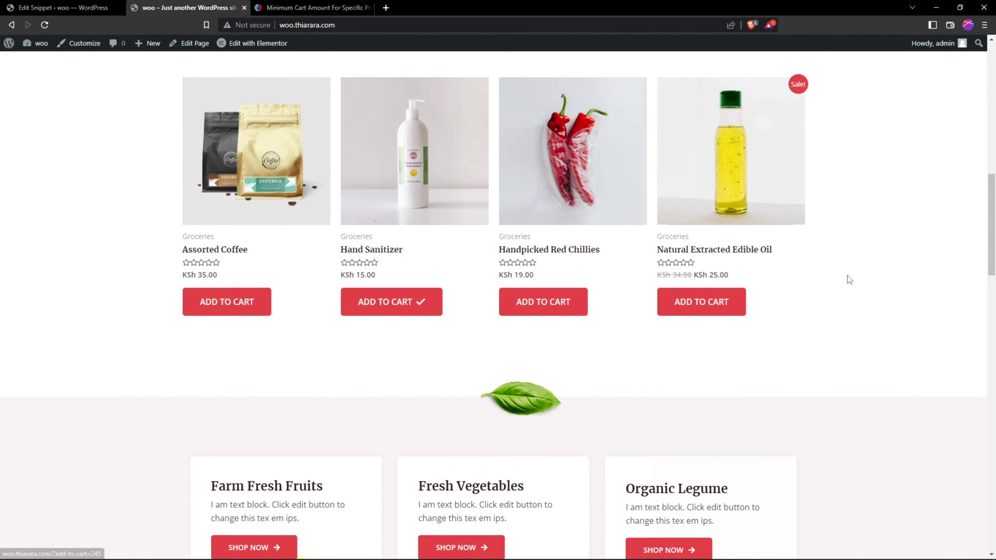
pyautogui.scroll(5, 903, 274)
pyautogui.scroll(8, 903, 274)
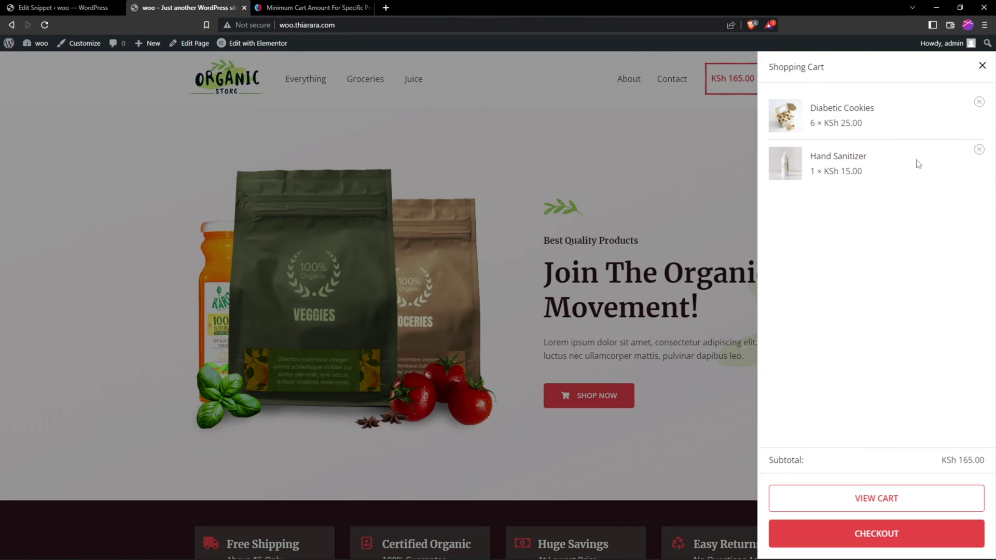
pyautogui.click(979, 102)
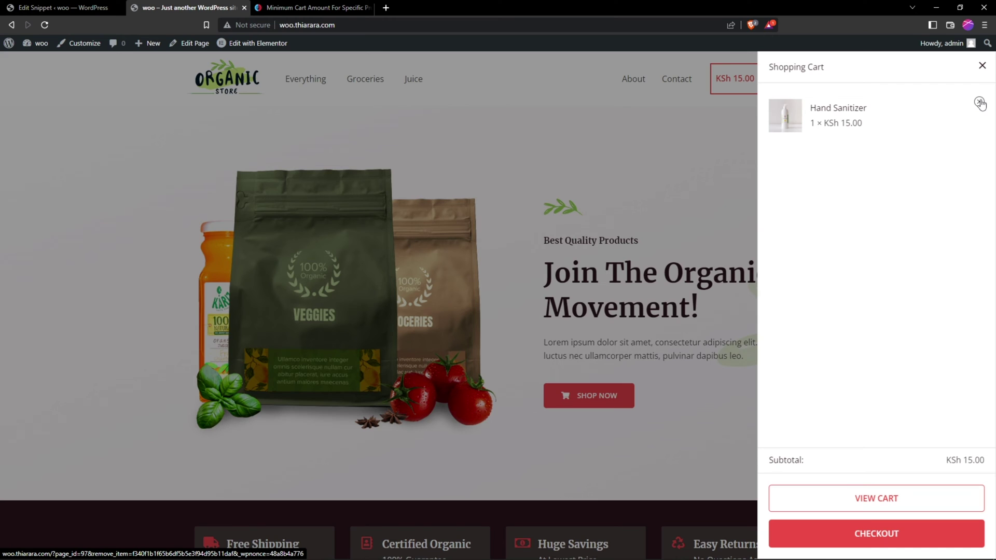
pyautogui.click(980, 102)
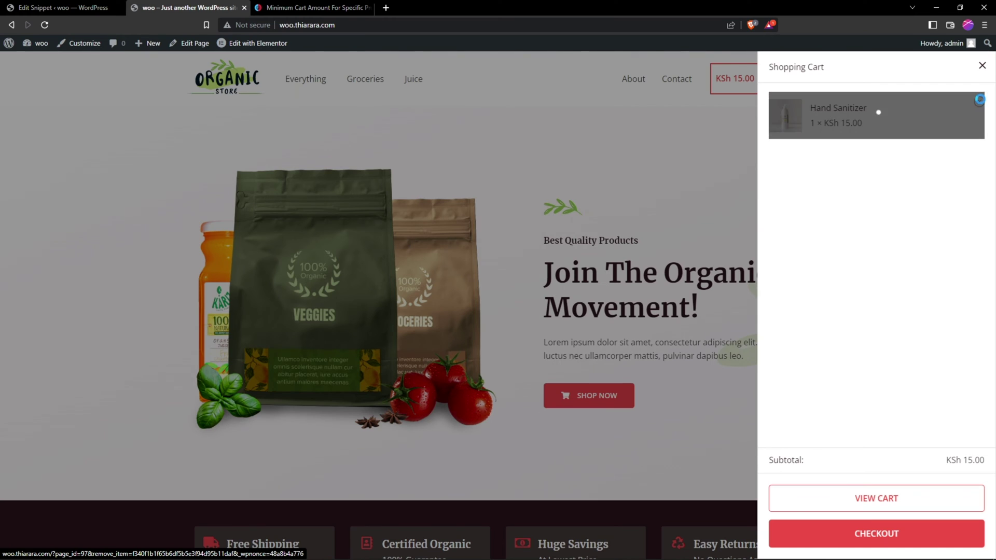
pyautogui.click(634, 208)
# Step: Add one Hand Sanitizer and open the cart drawer showing a KSh 15.00 subtotal
pyautogui.scroll(-10, 561, 322)
pyautogui.click(387, 356)
pyautogui.scroll(10, 774, 378)
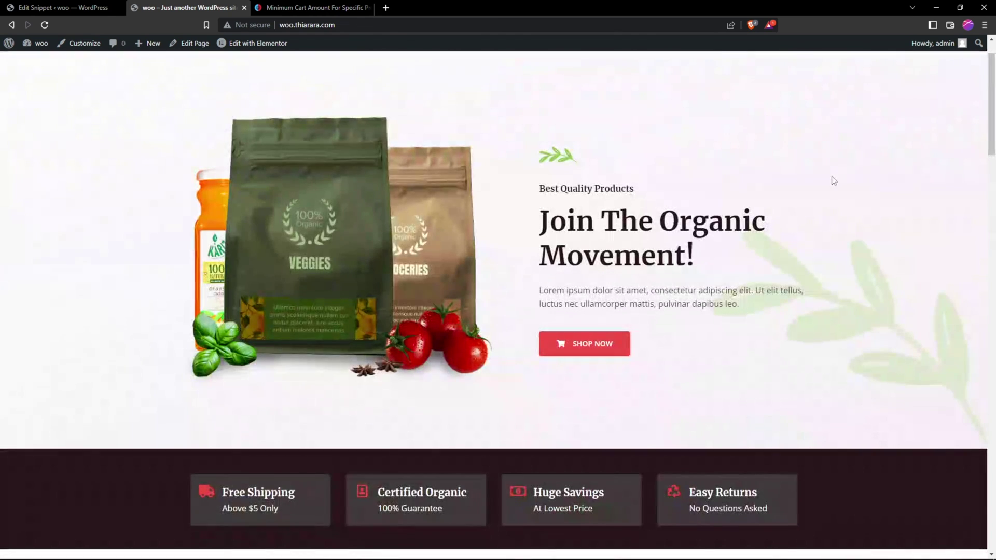
pyautogui.scroll(1, 833, 171)
pyautogui.click(723, 83)
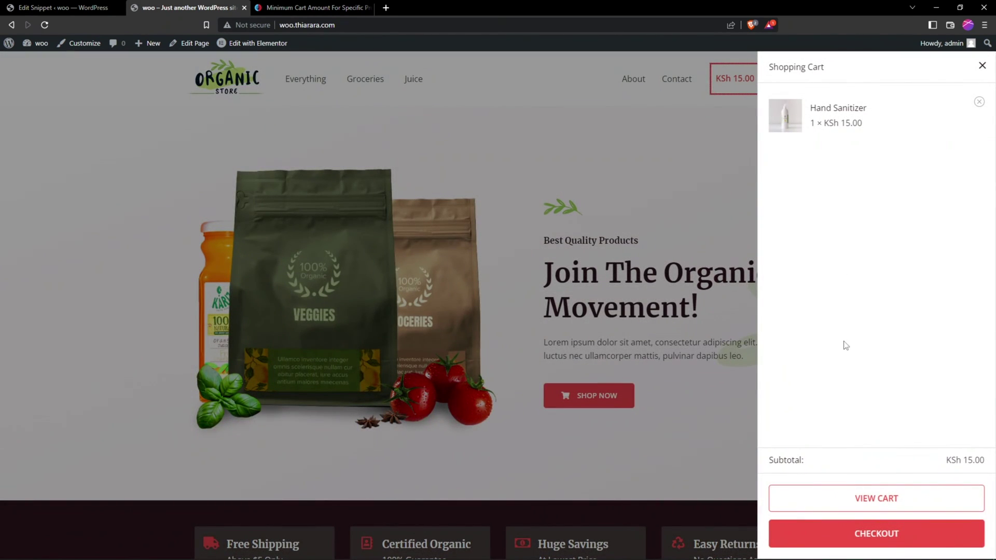
# Step: On the cart page, note the 'You must order at least KSh 30.00' warning and confirm checkout is blocked
pyautogui.click(877, 499)
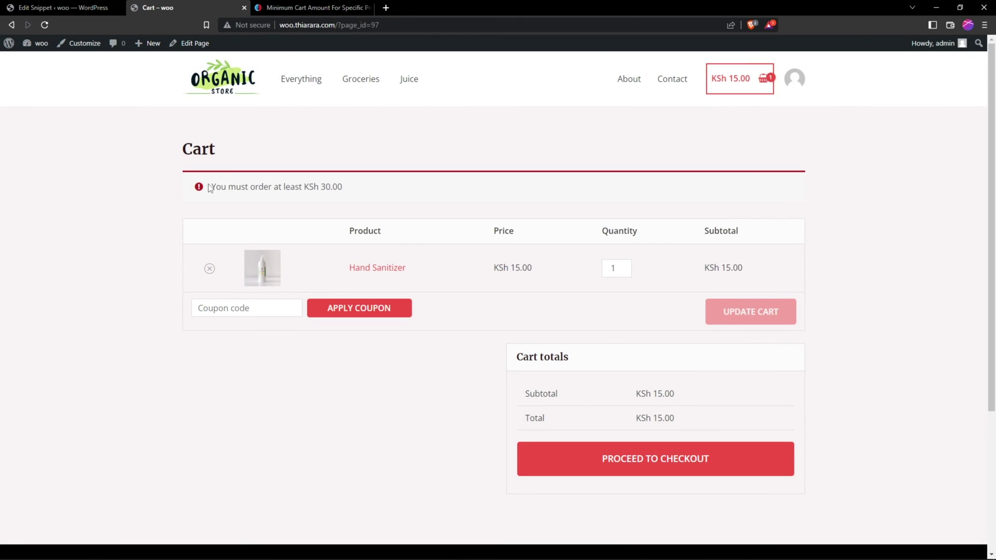
pyautogui.moveTo(209, 188); pyautogui.dragTo(337, 184)
pyautogui.click(626, 461)
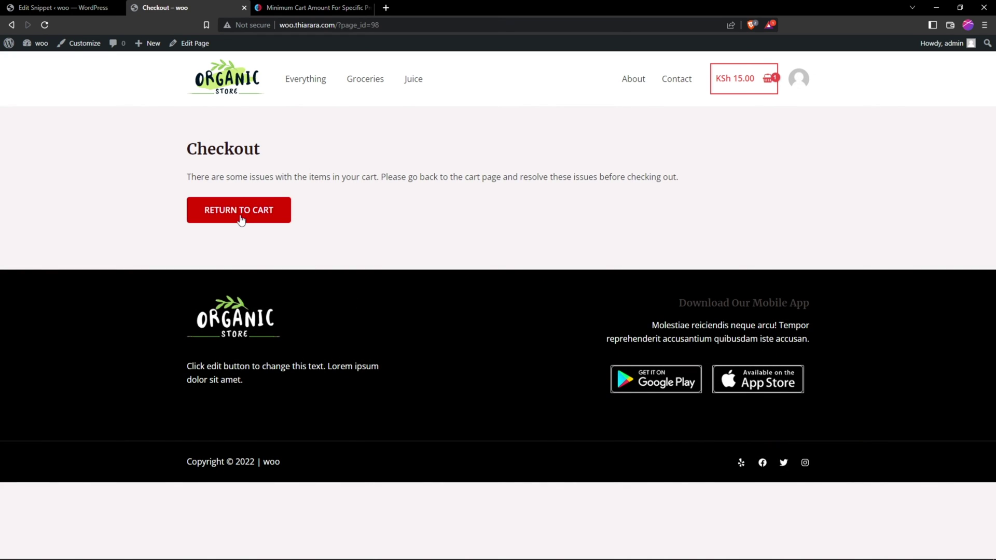
pyautogui.click(249, 219)
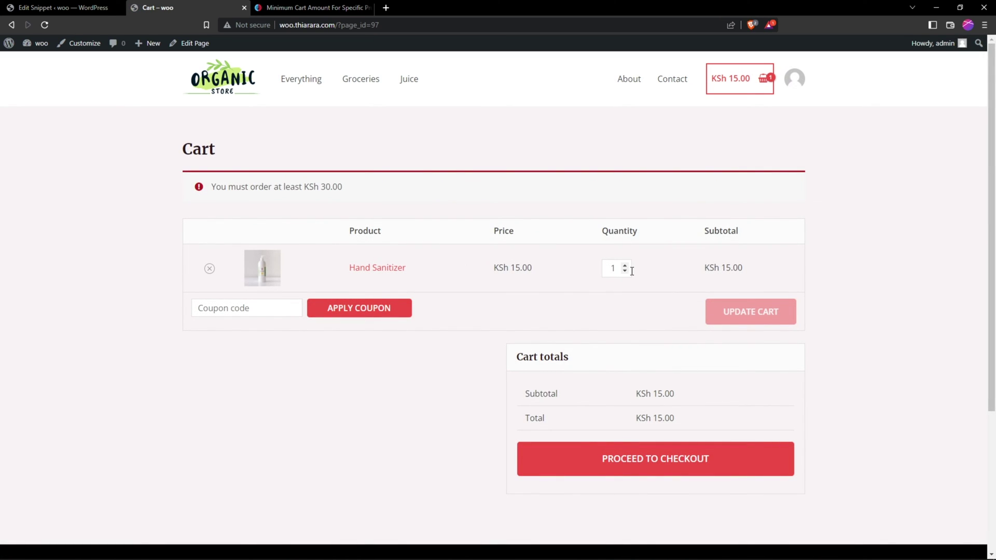
# Step: Set Hand Sanitizer quantity to 2 and update the cart to a KSh 30.00 total
pyautogui.click(624, 266)
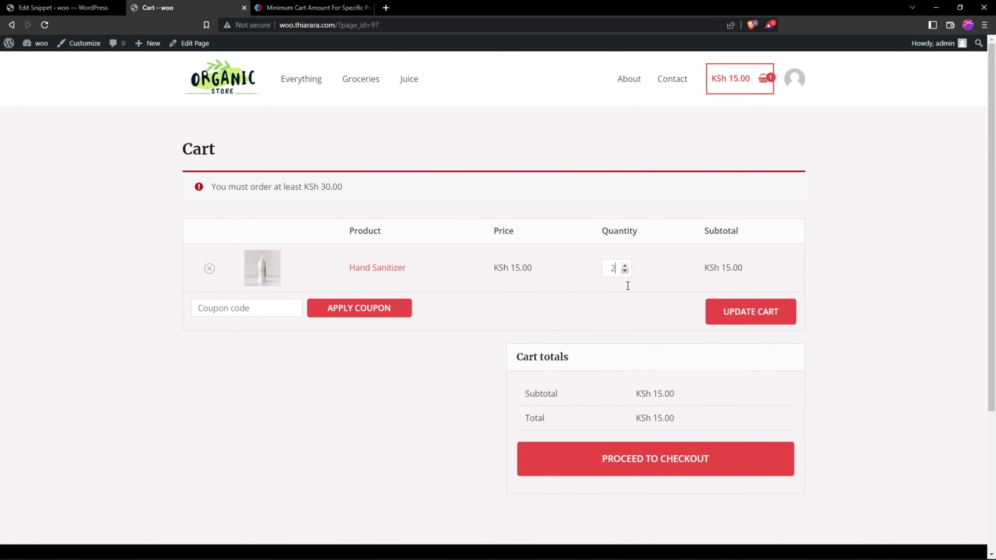
pyautogui.click(748, 322)
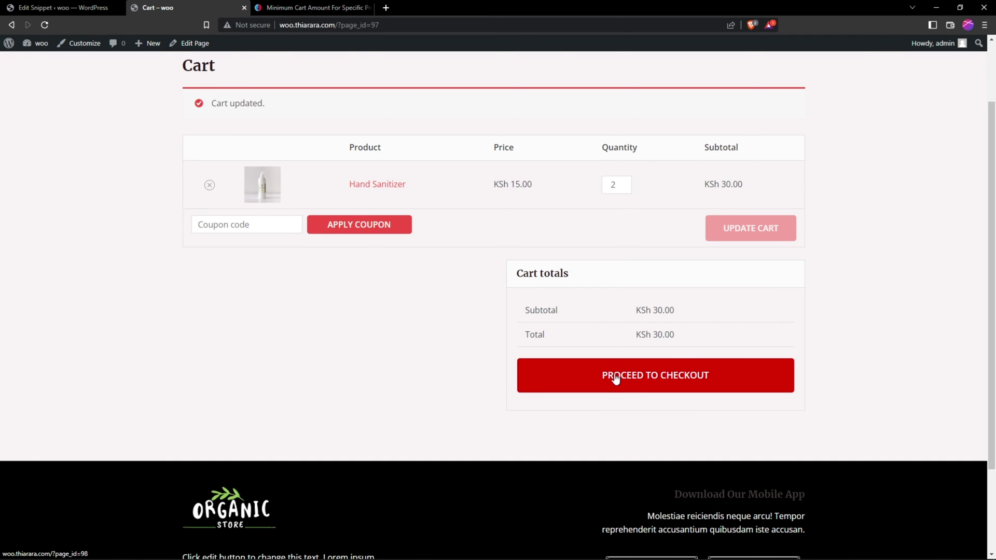
pyautogui.scroll(2, 516, 382)
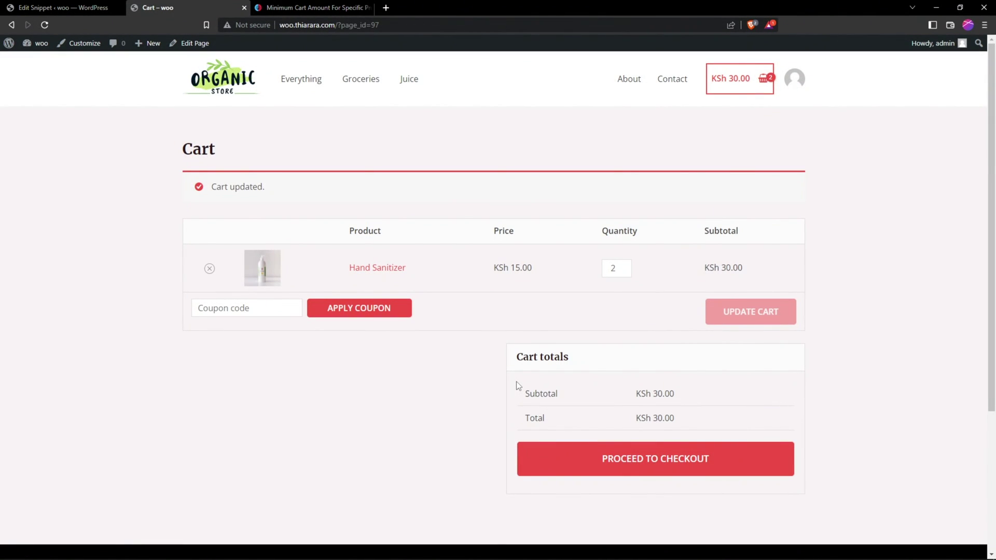